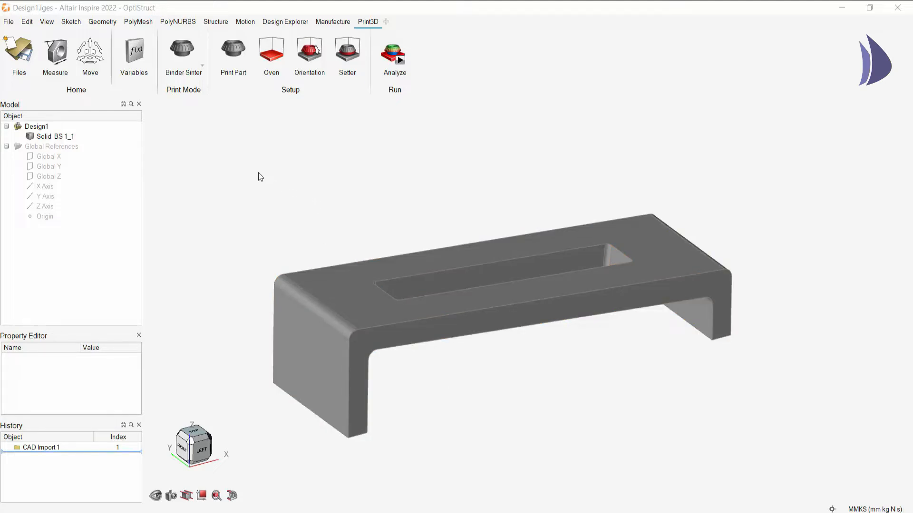
Designate the solid bracket as a binder sinter print part using the material Alumina995_62_1_1
left_click(233, 55)
left_click(332, 299)
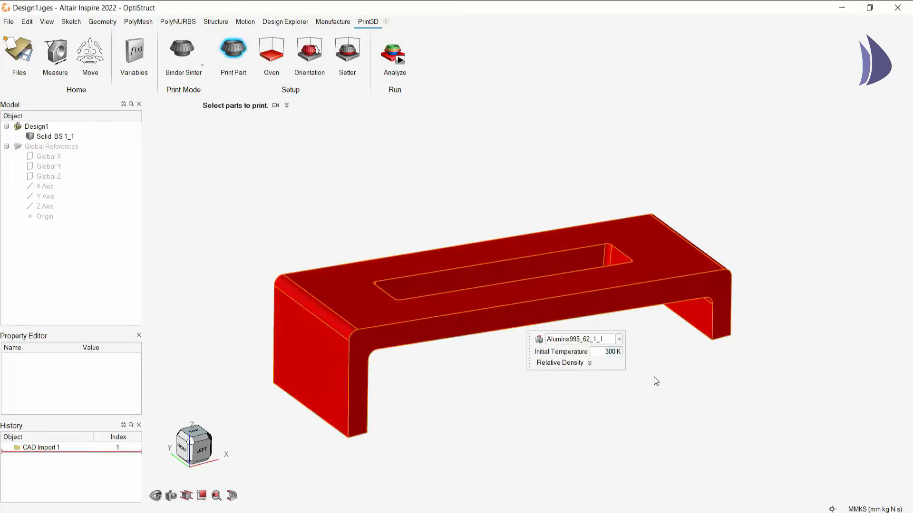
left_click(619, 340)
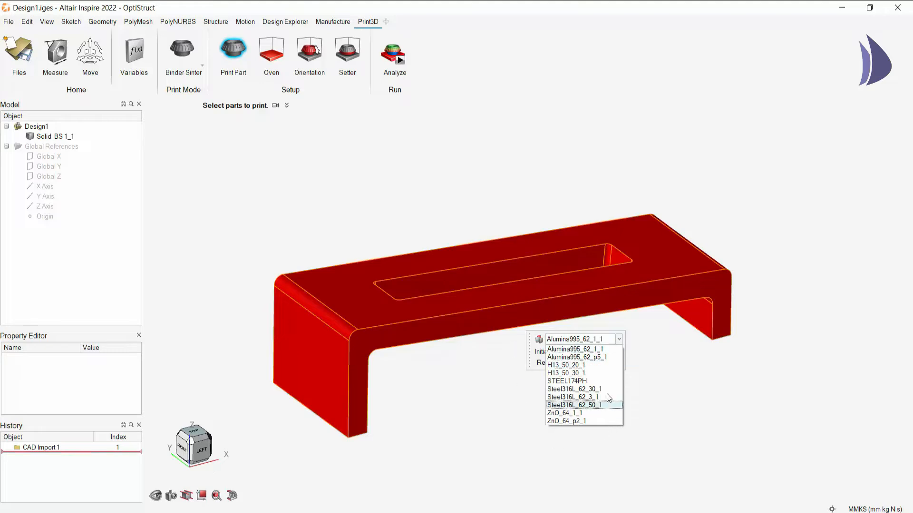
left_click(582, 351)
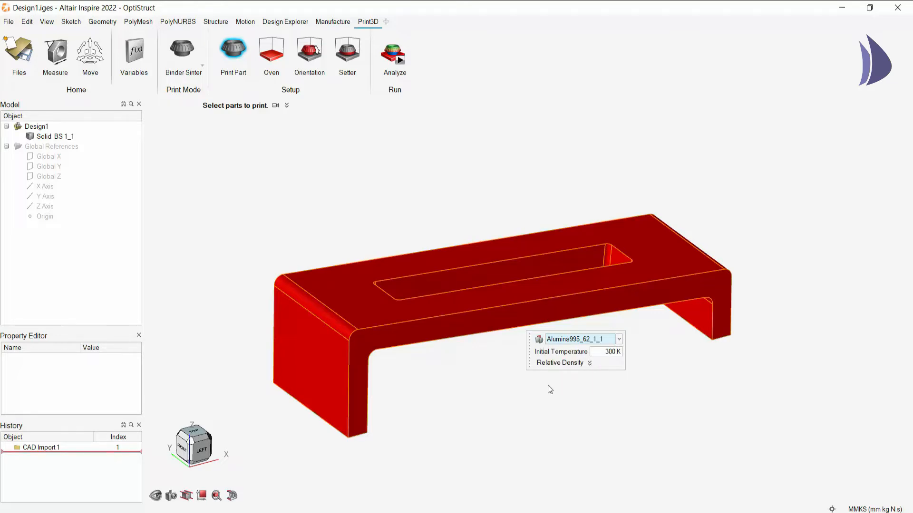
left_click(607, 352)
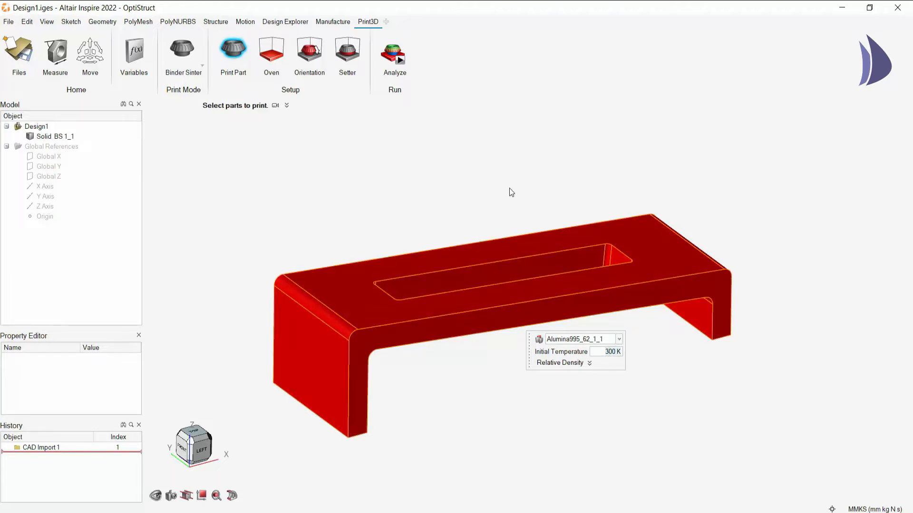
right_click(507, 172)
Open the oven setup, choose the ExOne oven type and look through its available models
left_click(278, 56)
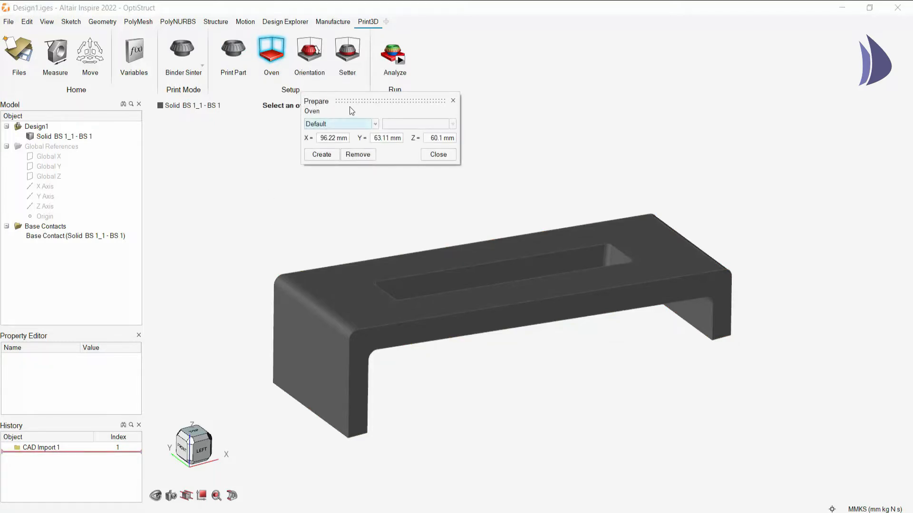
left_click(357, 124)
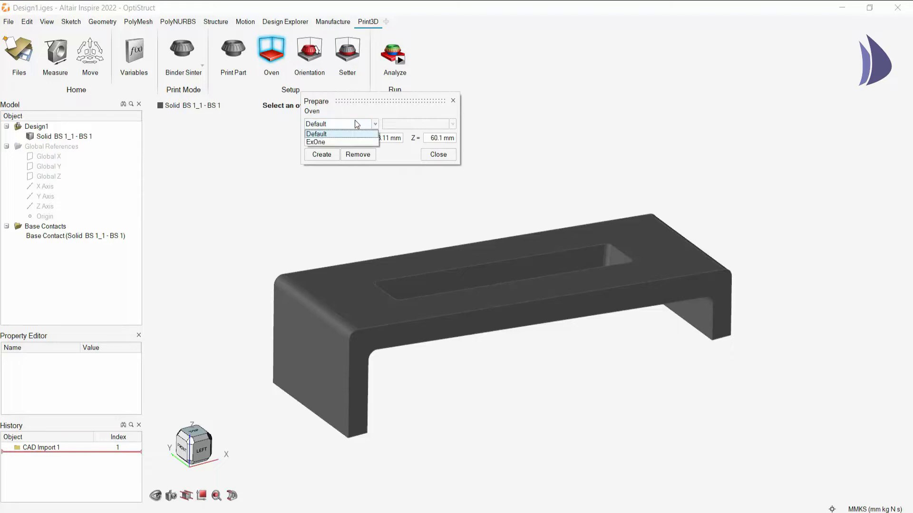
left_click(335, 142)
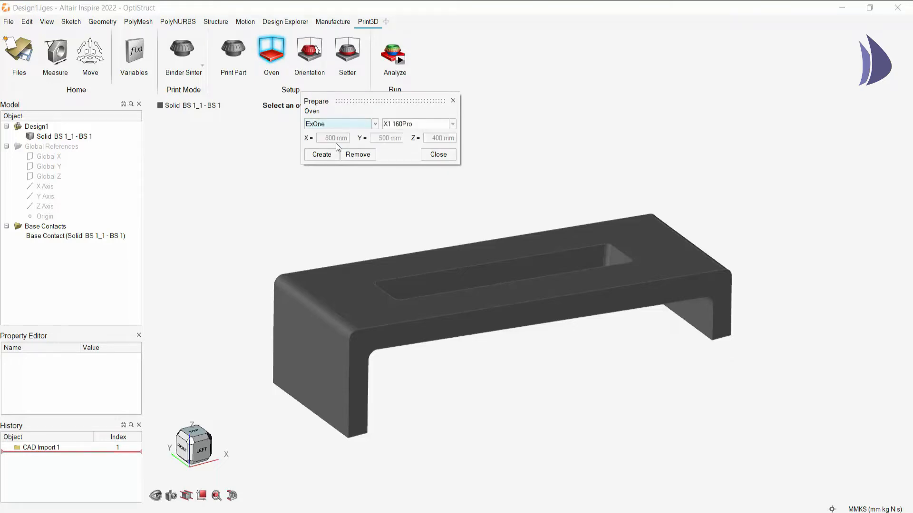
left_click(439, 124)
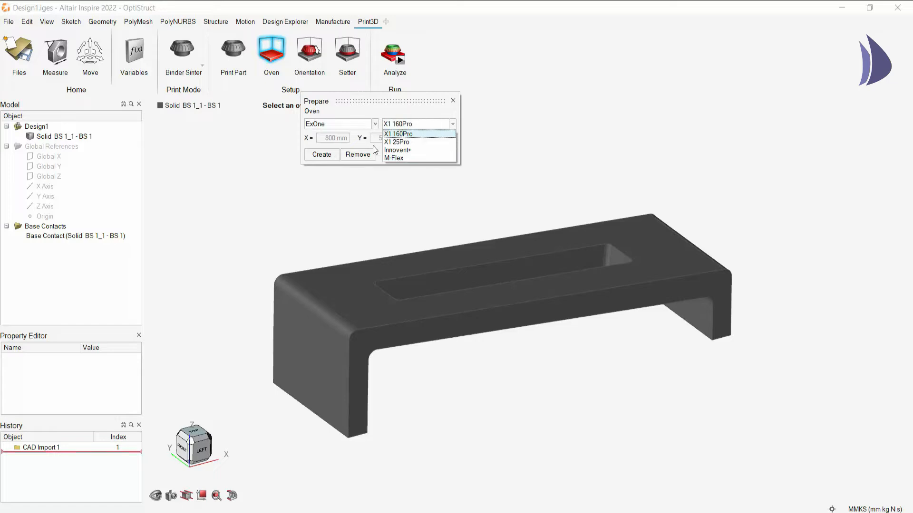
Set the oven type to Default and create the oven at X 96.22 mm, Y 63.11 mm and Z 60.1 mm
left_click(335, 122)
left_click(336, 124)
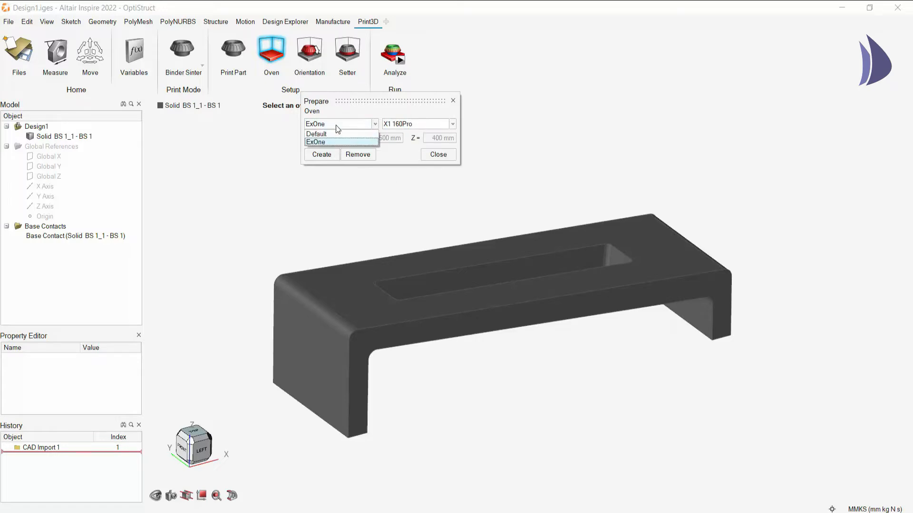
left_click(341, 134)
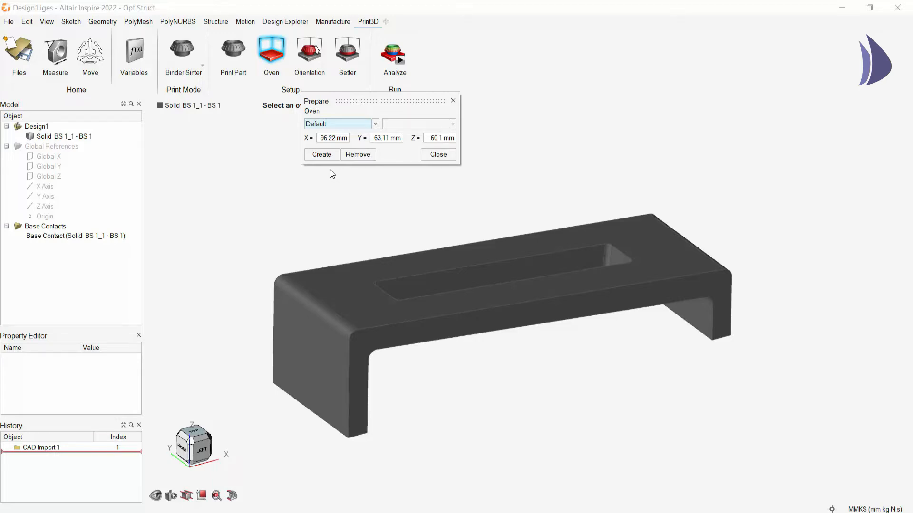
left_click(327, 156)
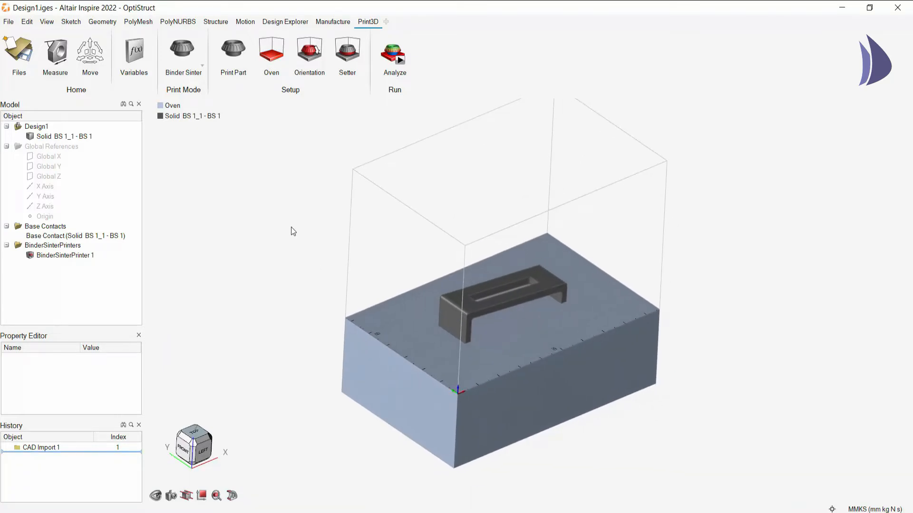
Run a Sag Preview for the print part in its current orientation on the oven base
left_click(306, 49)
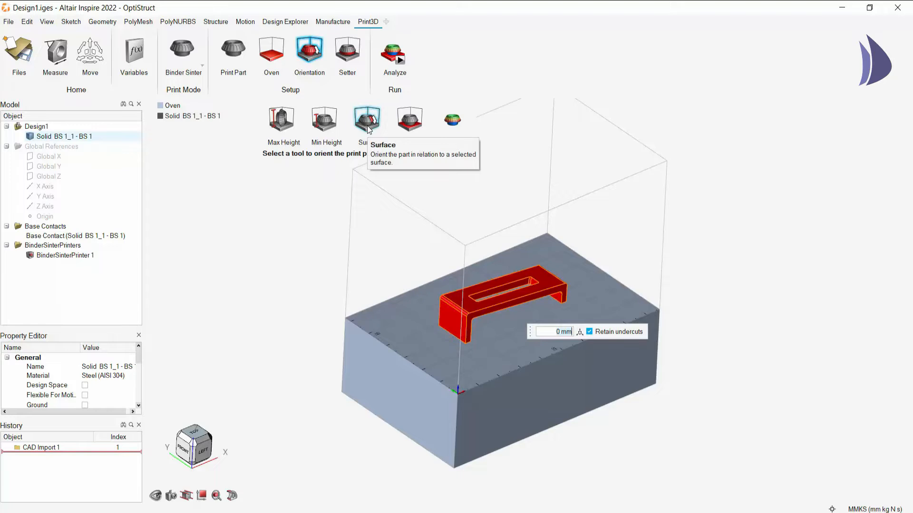
mouse_move(399, 202)
middle_mouse_down()
mouse_move(375, 191)
mouse_move(418, 190)
mouse_move(388, 186)
mouse_move(483, 265)
mouse_move(475, 229)
mouse_move(480, 257)
mouse_move(472, 266)
mouse_move(490, 241)
mouse_move(496, 274)
mouse_move(469, 261)
mouse_move(477, 265)
middle_mouse_up()
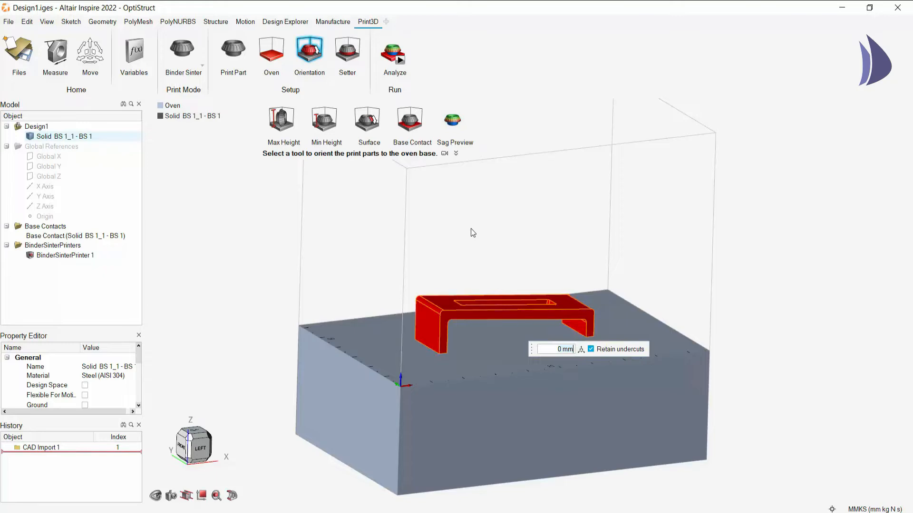
left_click(453, 121)
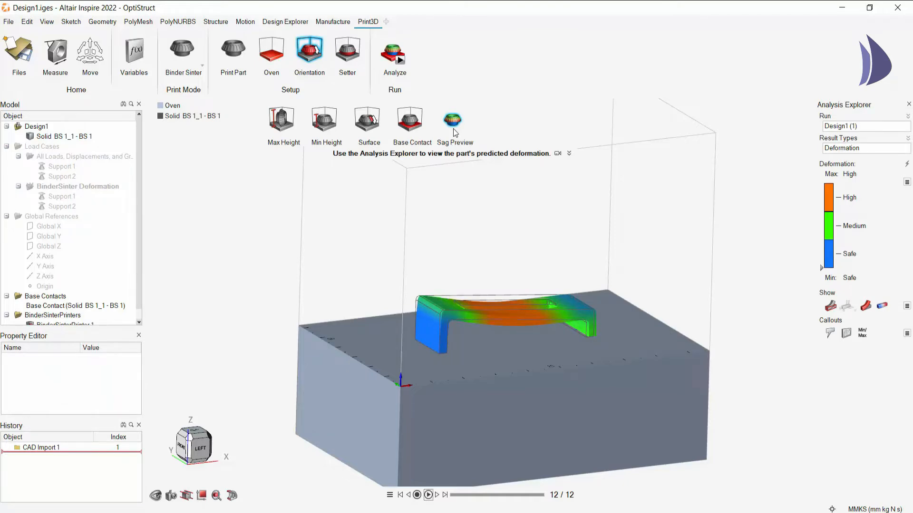
Inspect the sag prediction by filtering the deformation contour to the High range and restoring the full range
right_click_drag(633, 363, 413, 350)
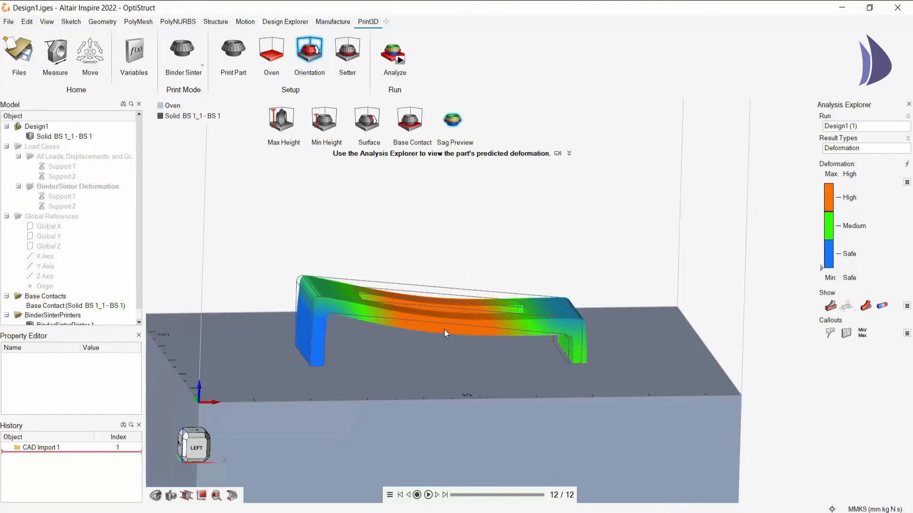
middle_click_drag(410, 357, 419, 380)
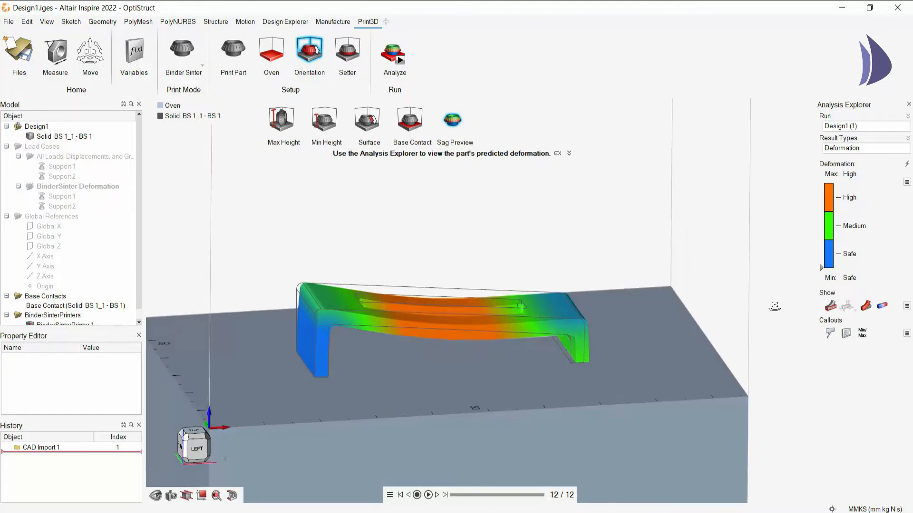
left_click_drag(822, 265, 822, 211)
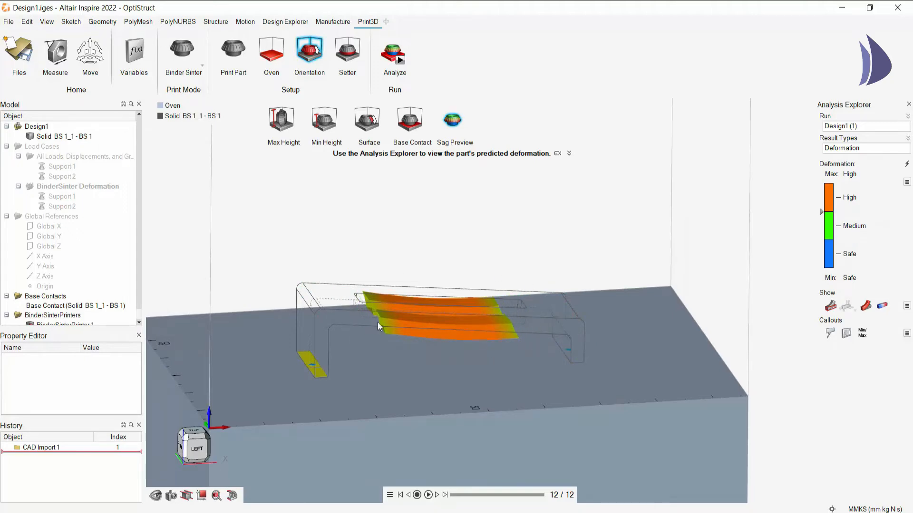
middle_click_drag(377, 322, 351, 318)
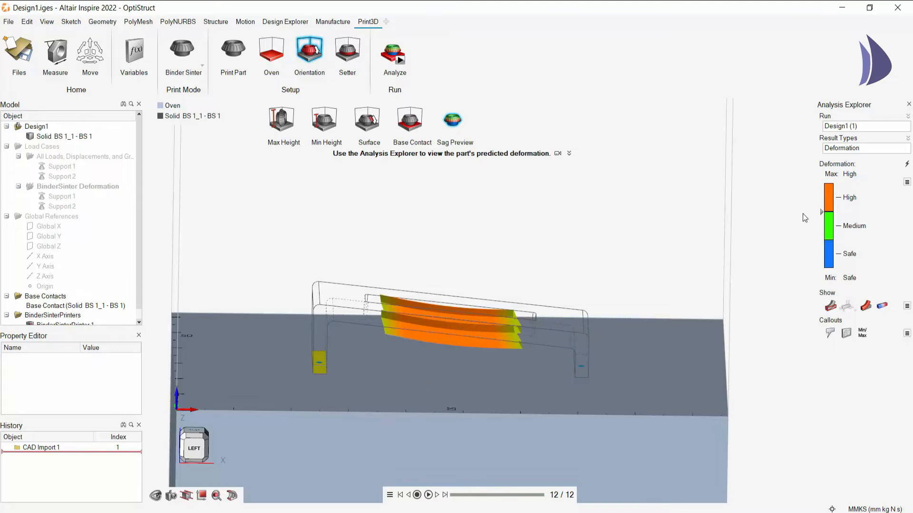
left_click_drag(820, 214, 821, 267)
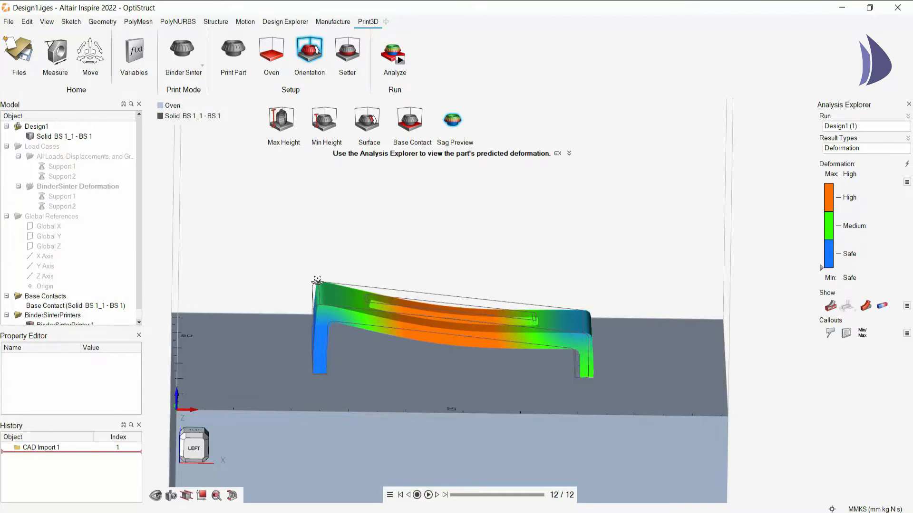
right_click_drag(338, 212, 424, 309)
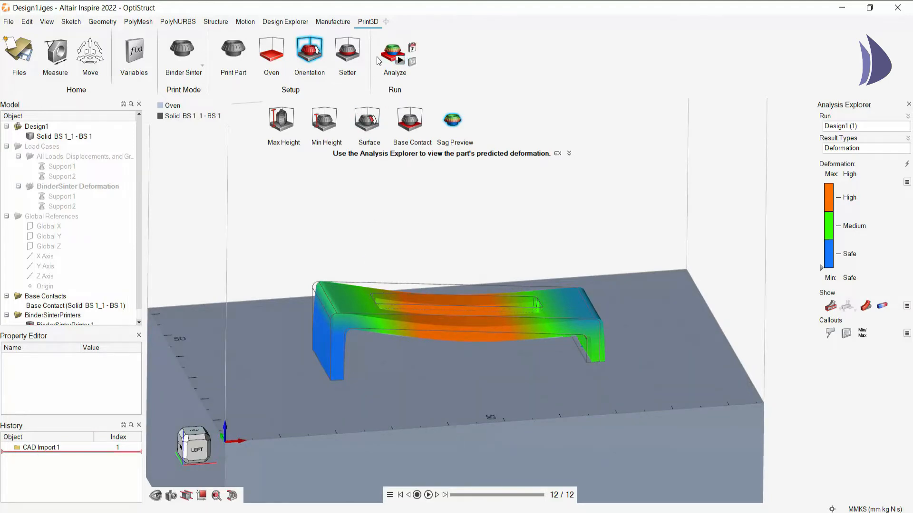
Open the Setter tool and the Run Binder Sinter Analysis settings to review the process parameters
left_click(348, 53)
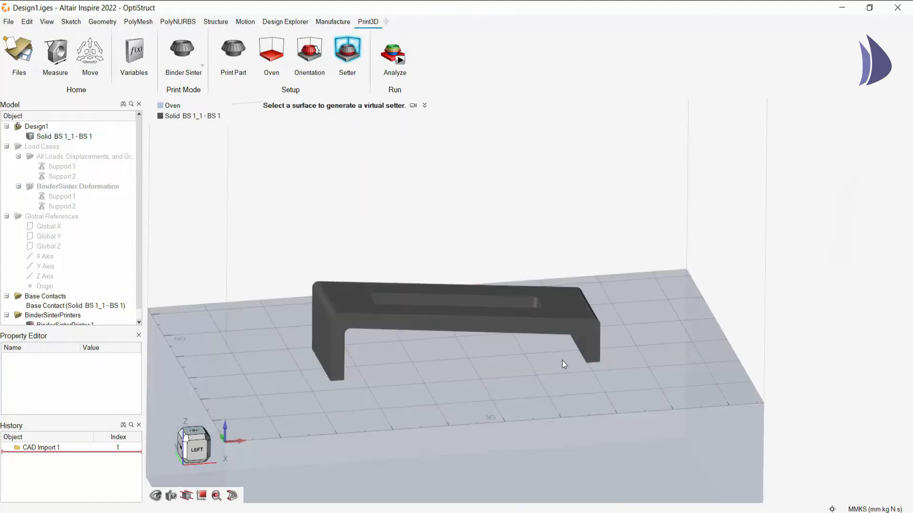
mouse_move(405, 62)
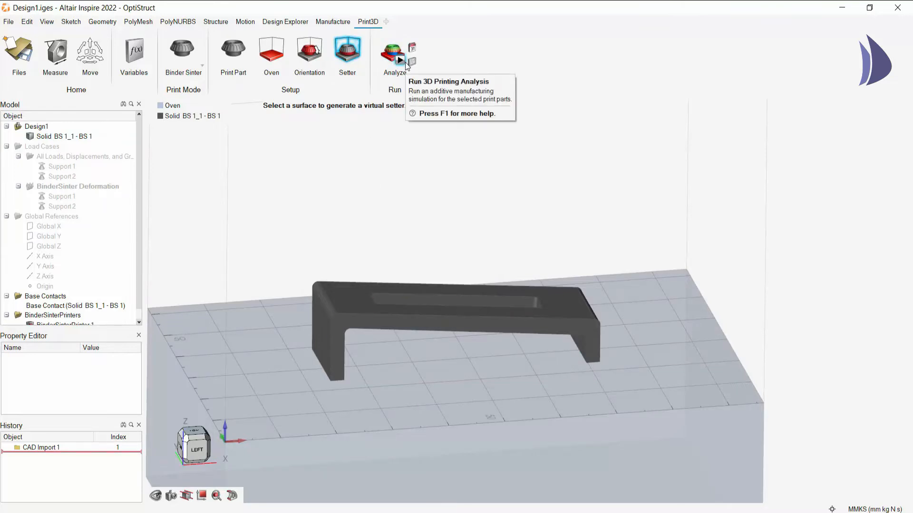
left_click(405, 64)
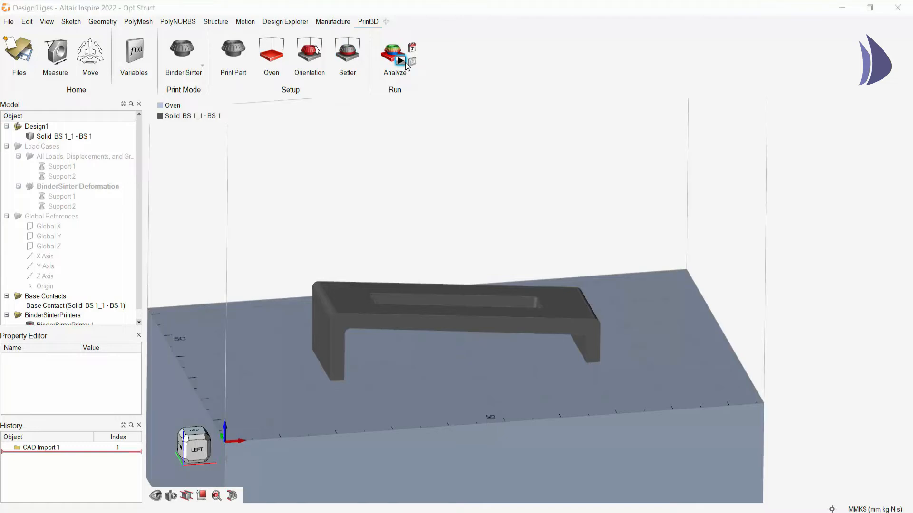
left_click_drag(506, 101, 538, 61)
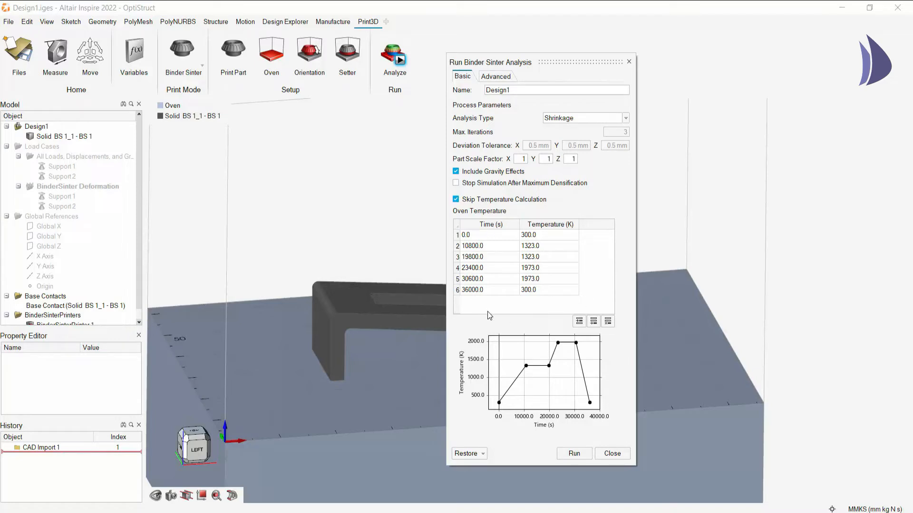
Try reshaping the oven temperature curve to 1551.1 K at 9851.1 s and 1634.2 K at 18885.0 s, and close the analysis settings without running
mouse_move(526, 368)
left_click_drag(526, 366, 546, 355)
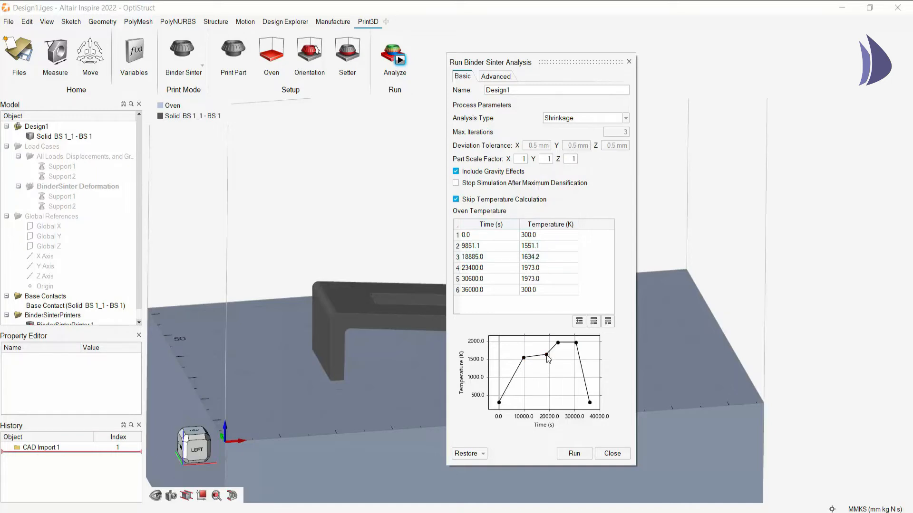
left_click(474, 454)
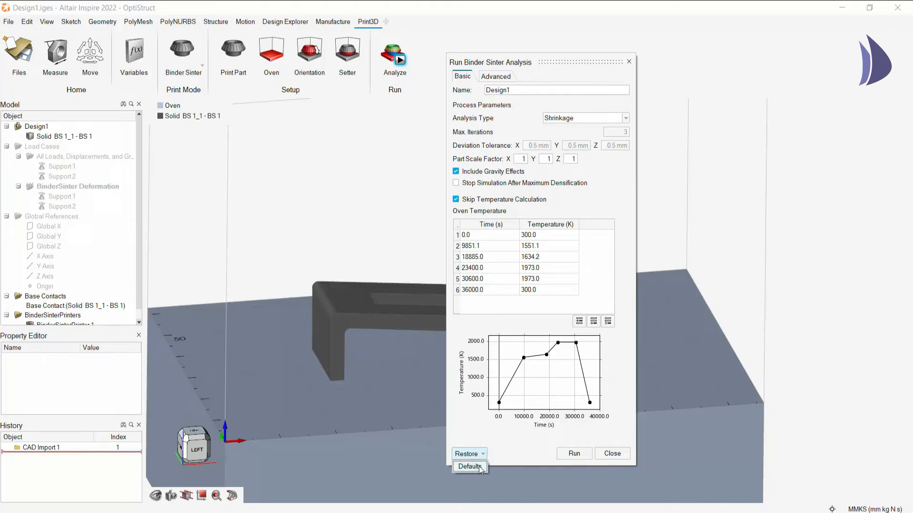
left_click(613, 454)
left_click(613, 454)
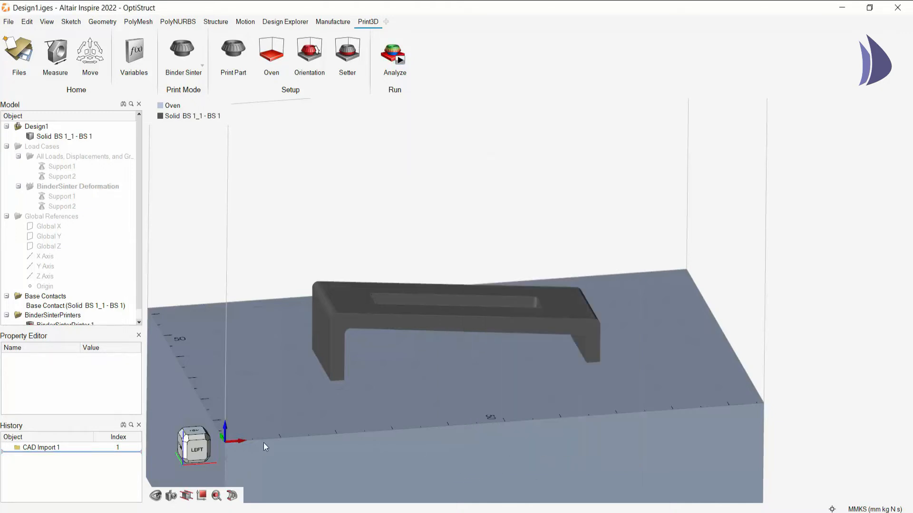
Switch to the other Inspire window containing the solved Design1.stmod model
middle_click_drag(355, 389, 398, 389)
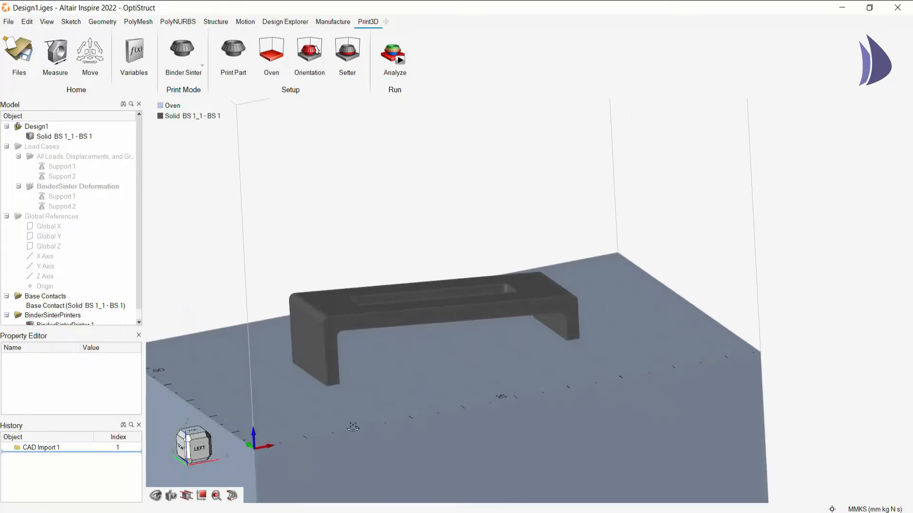
left_click(95, 512)
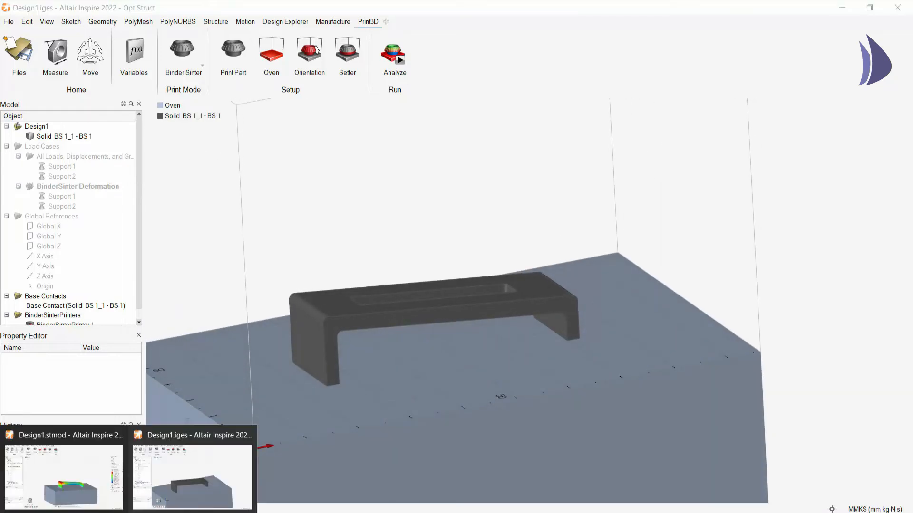
left_click(94, 478)
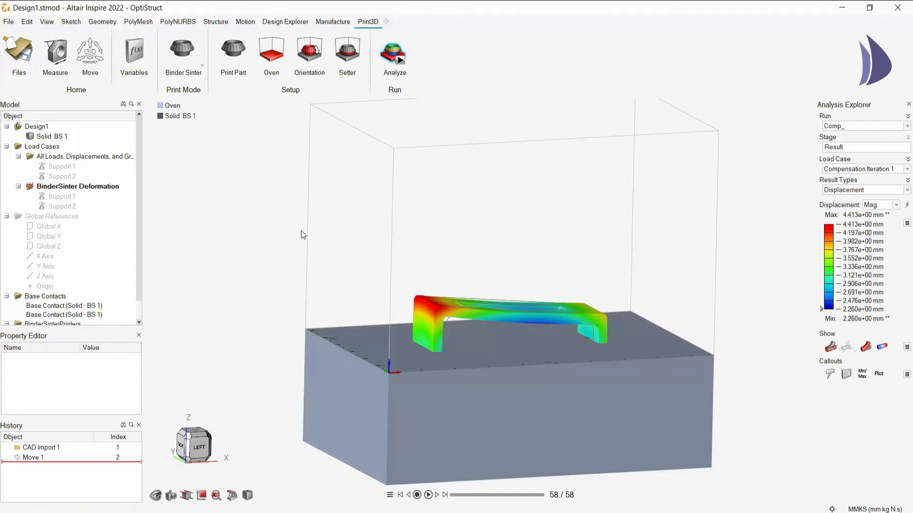
Display the Shrink run's displacement results and examine the deformed part against its original outline in the left view
left_click(873, 126)
left_click(856, 137)
right_click_drag(338, 245, 470, 267)
scroll(398, 281, "up", 3)
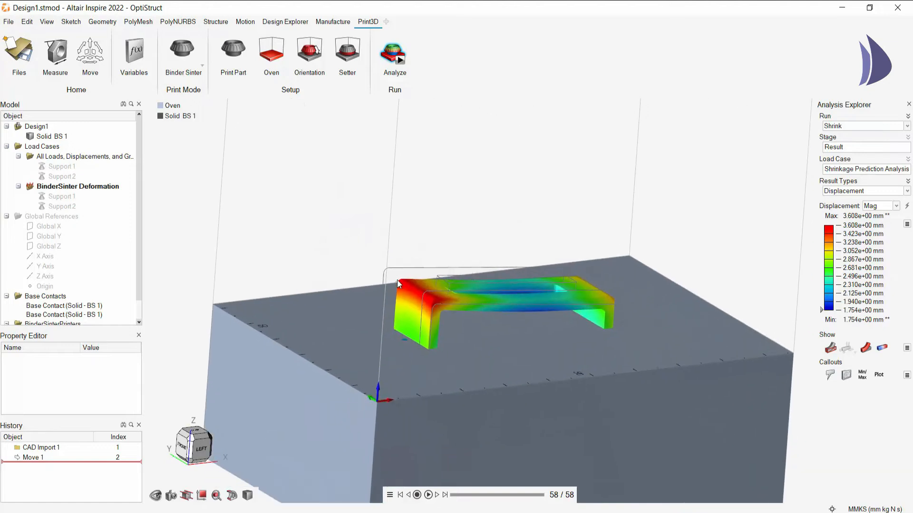
left_click(196, 446)
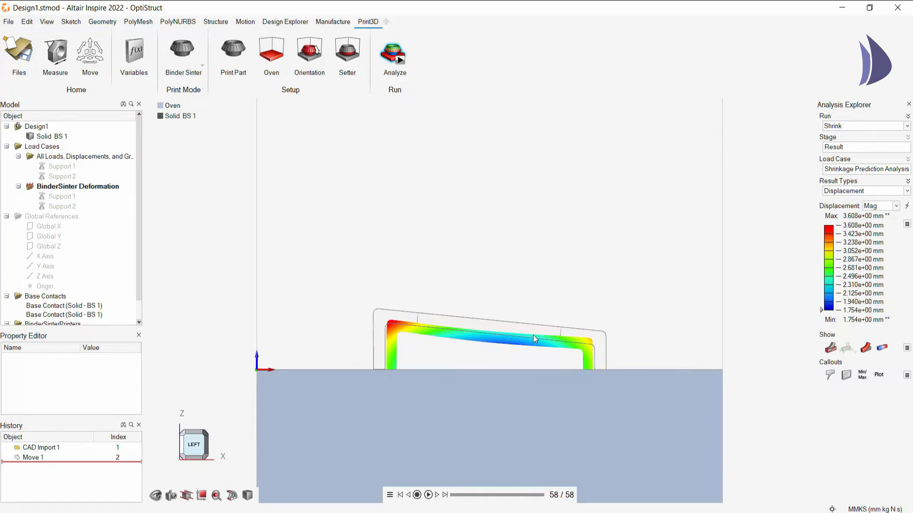
Show the Volume Change result for the Shrink run and play its sintering animation
left_click(896, 195)
left_click(851, 231)
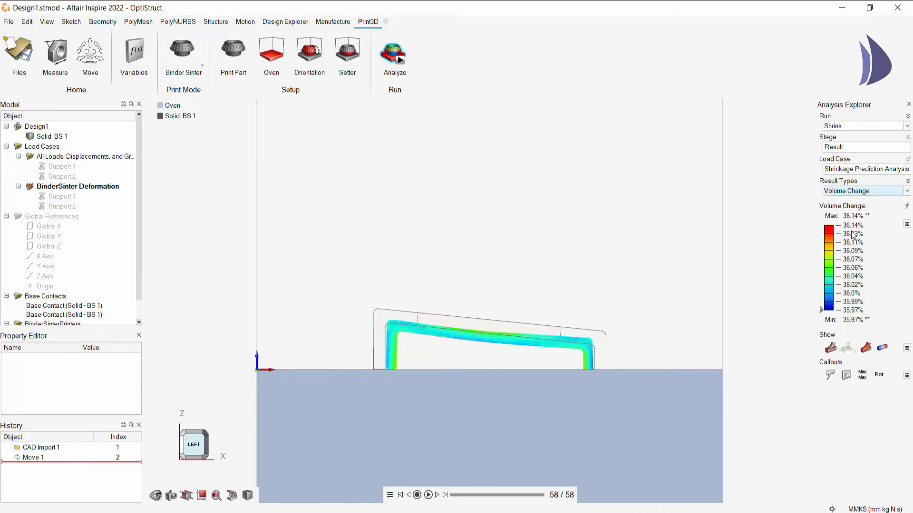
left_click(428, 495)
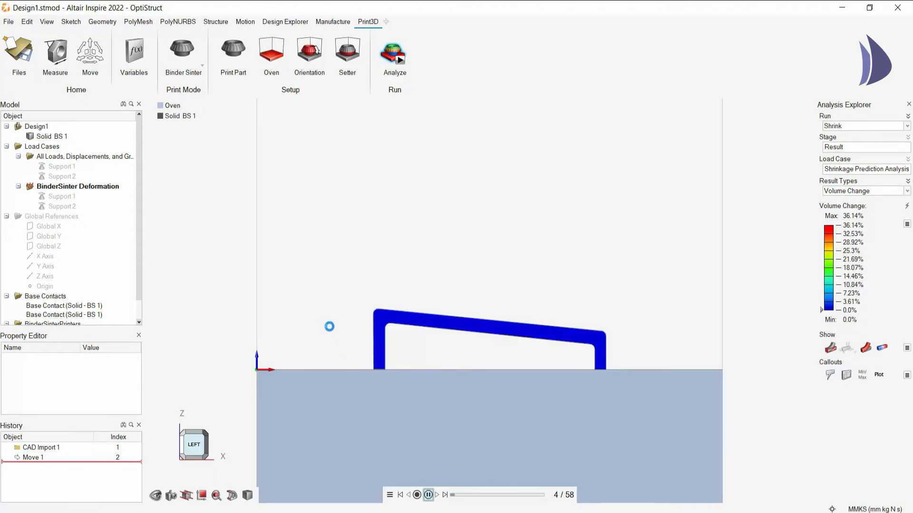
middle_click_drag(336, 329, 451, 329)
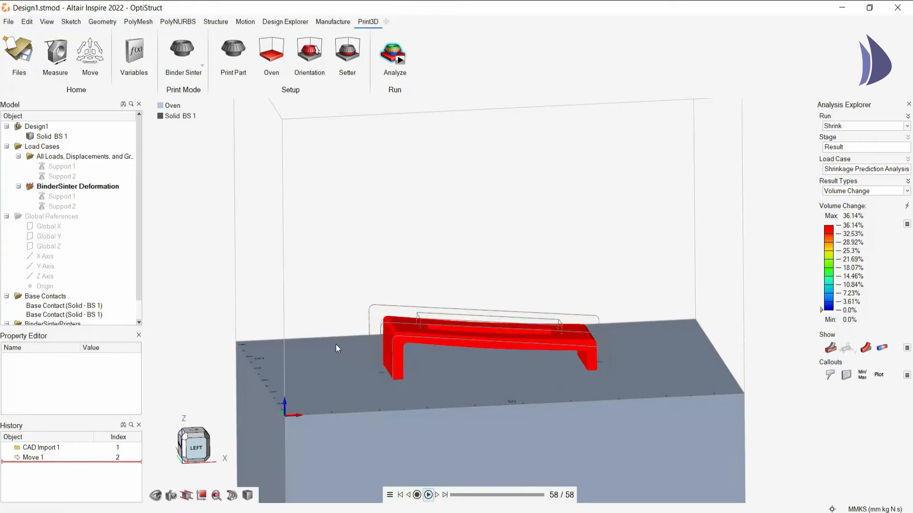
Switch to the Design1.iges window and set the binder sinter analysis type to Compensation
scroll(369, 331, "down", 4)
scroll(369, 331, "up", 5)
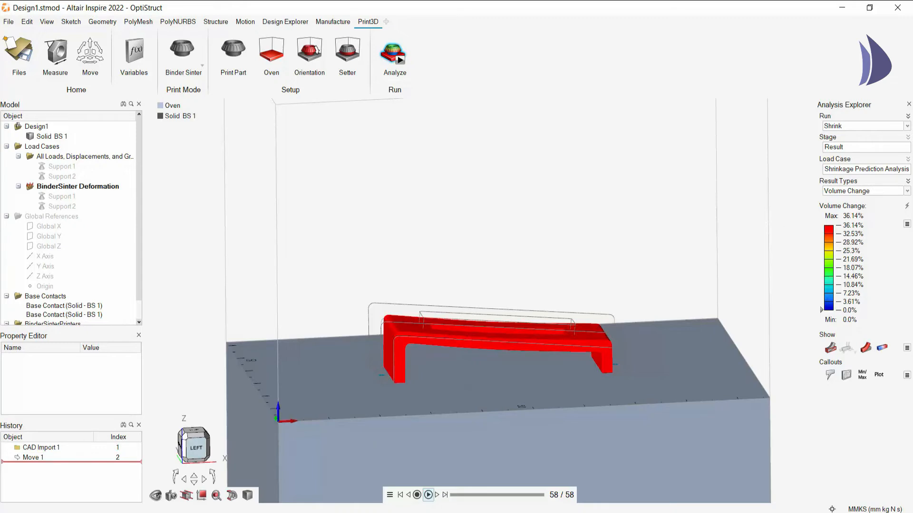
mouse_move(129, 512)
left_click(227, 488)
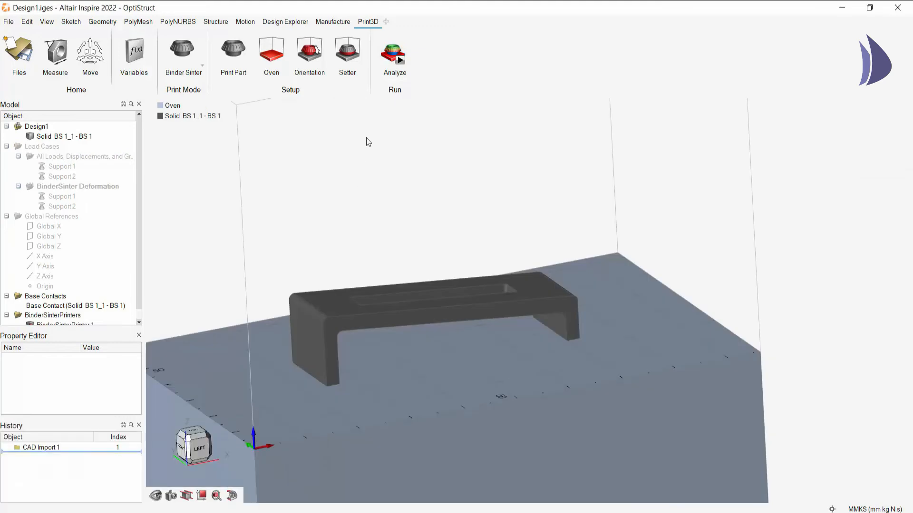
left_click(399, 71)
left_click(590, 118)
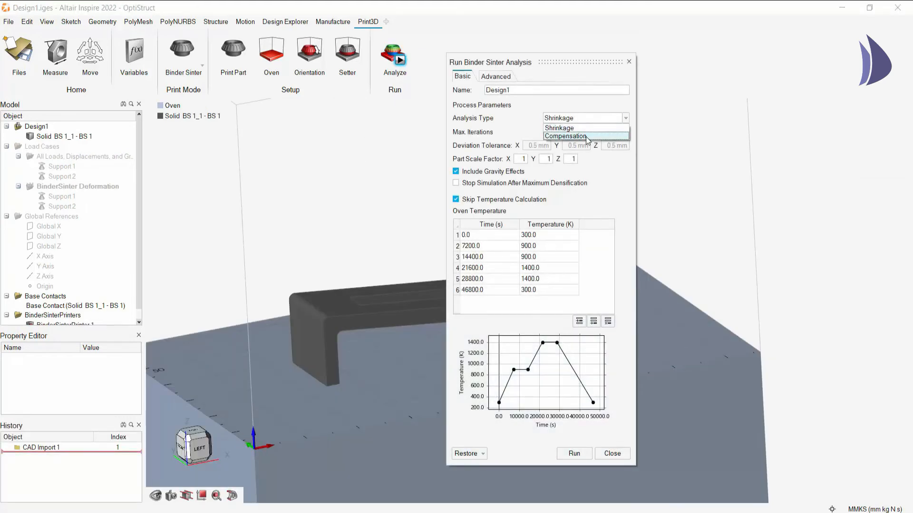
left_click(587, 136)
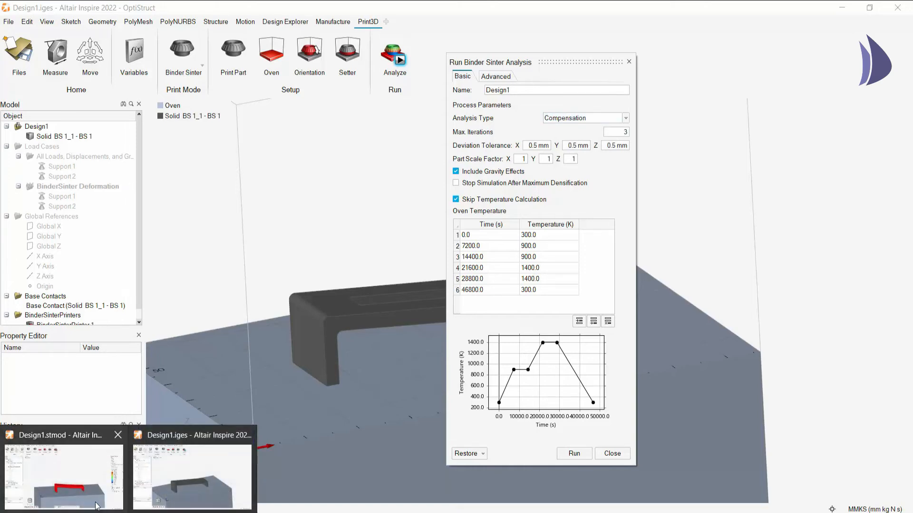
Return to the Design1.stmod window and display the Comp run's Volume Change result for Compensation Iteration 3
left_click(85, 480)
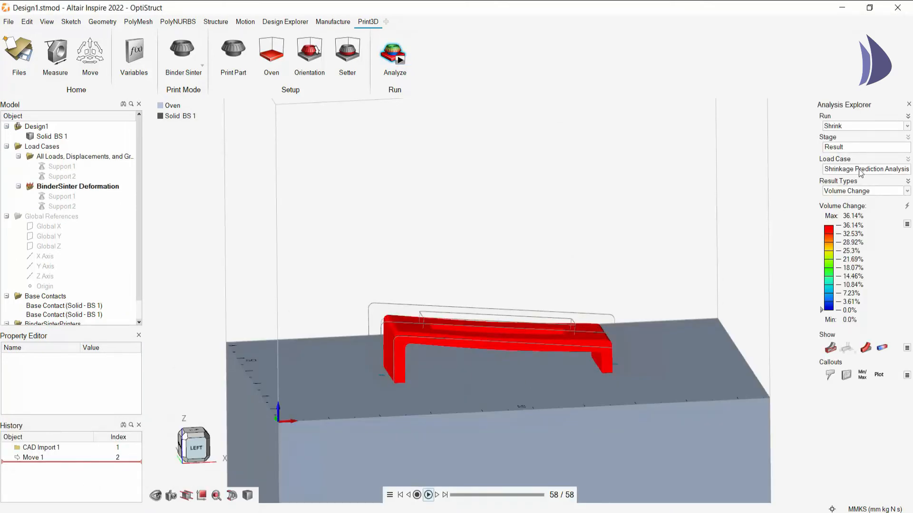
left_click(862, 126)
left_click(851, 138)
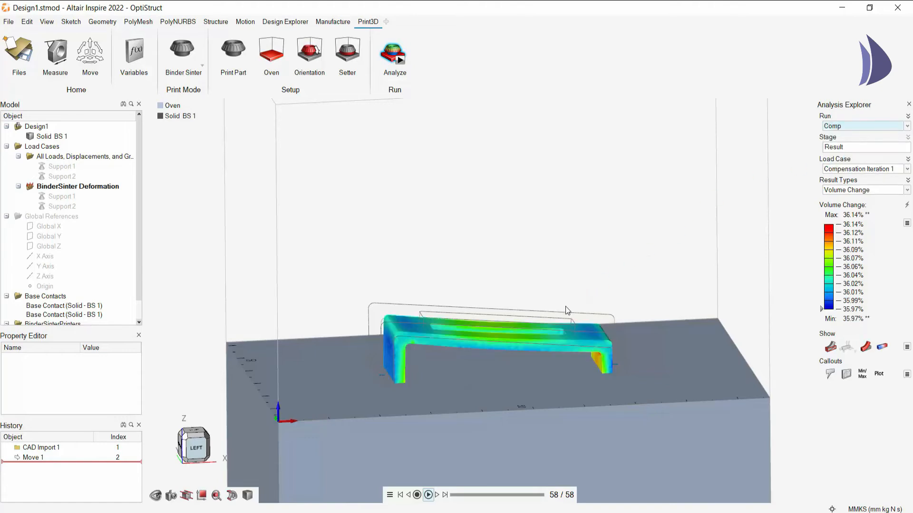
left_click(861, 169)
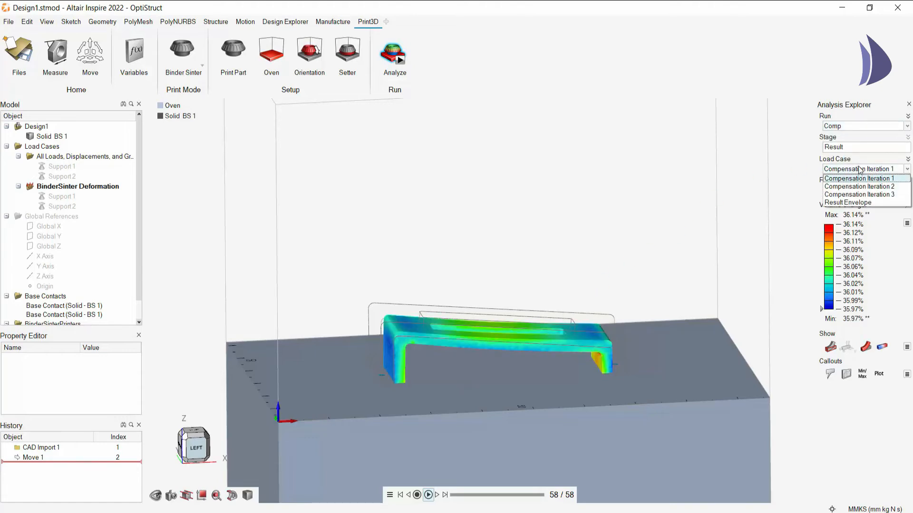
left_click(849, 195)
middle_click_drag(559, 323, 530, 261)
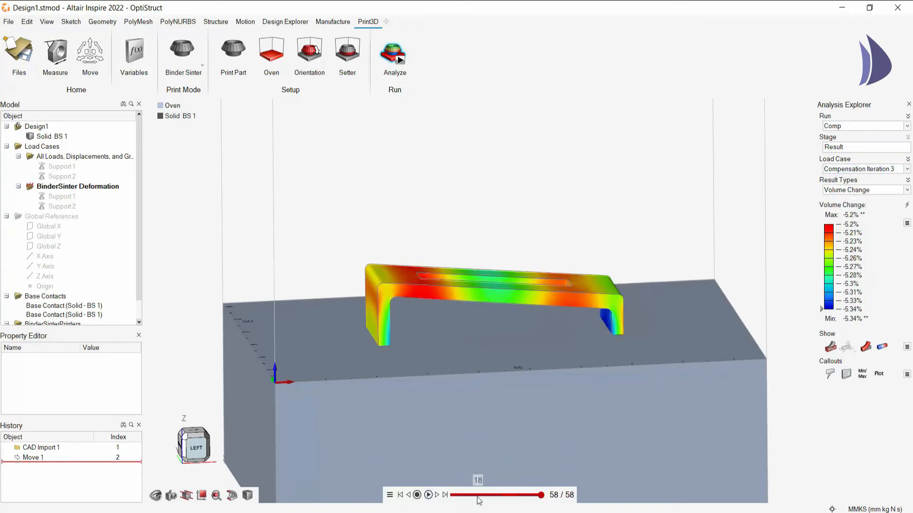
Rewind the compensation animation to frame 1 and compare the compensated shape with the original outline in the left view
left_click_drag(475, 498, 449, 497)
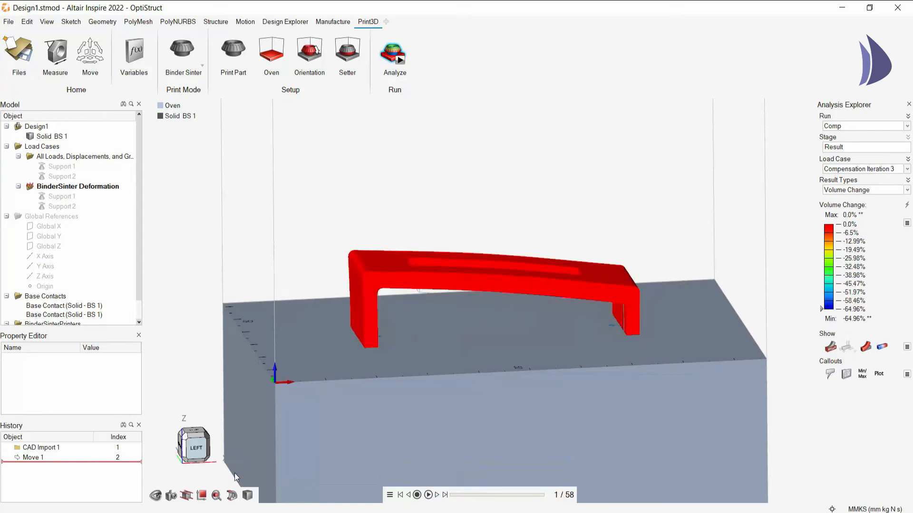
left_click(201, 451)
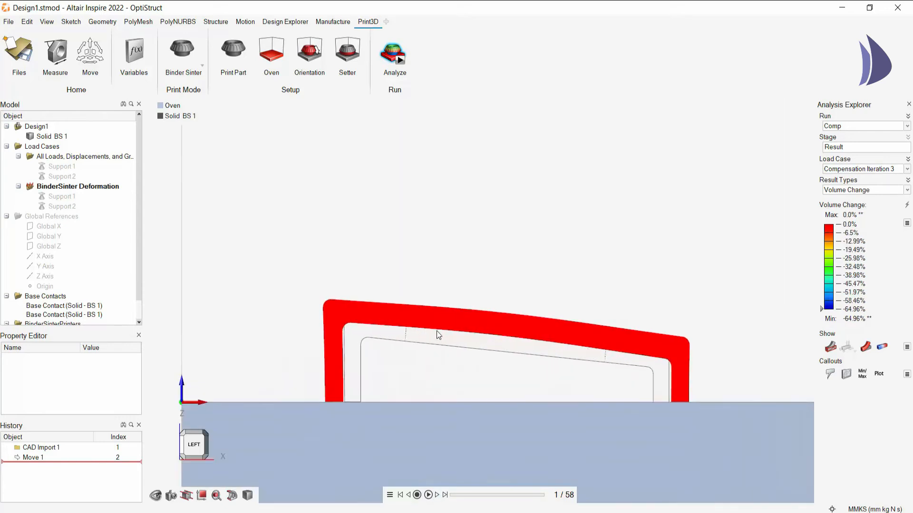
scroll(437, 331, "up", 1)
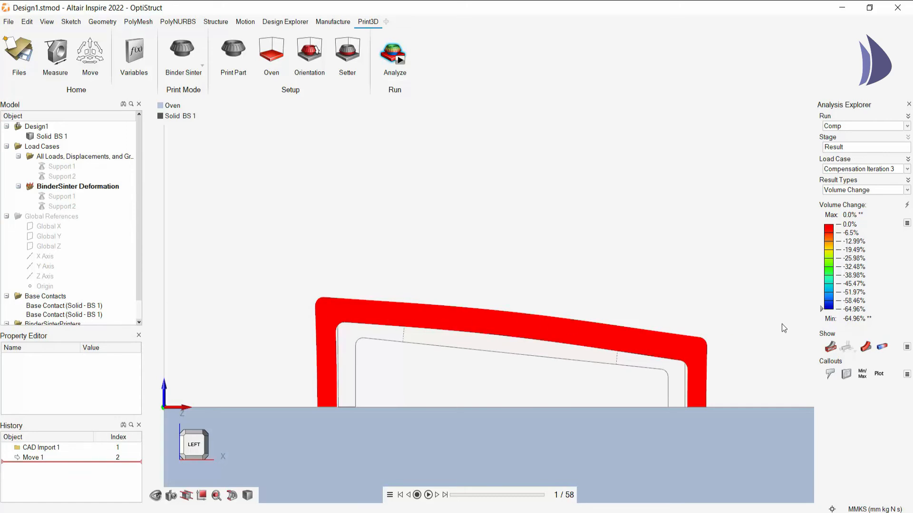
Play the Compensation Iteration 3 sintering animation and view the part from a slight angle
left_click(427, 495)
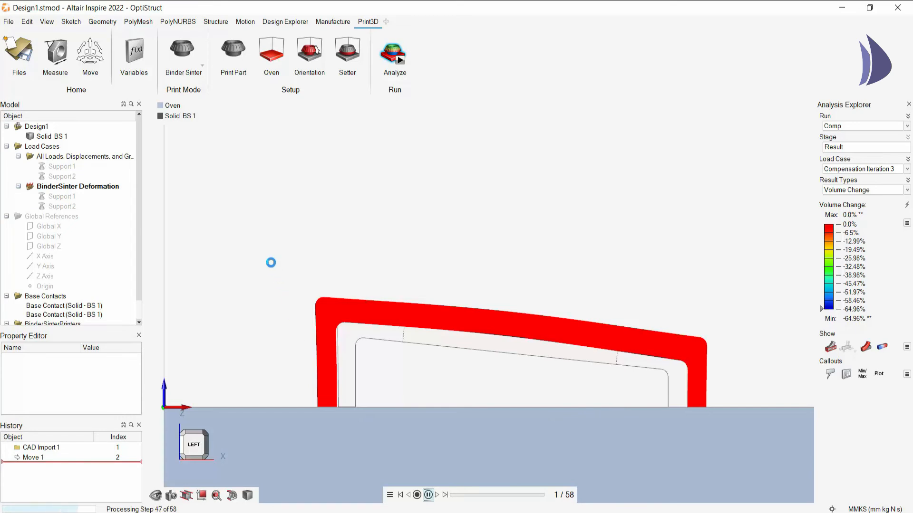
right_click_drag(271, 264, 287, 271)
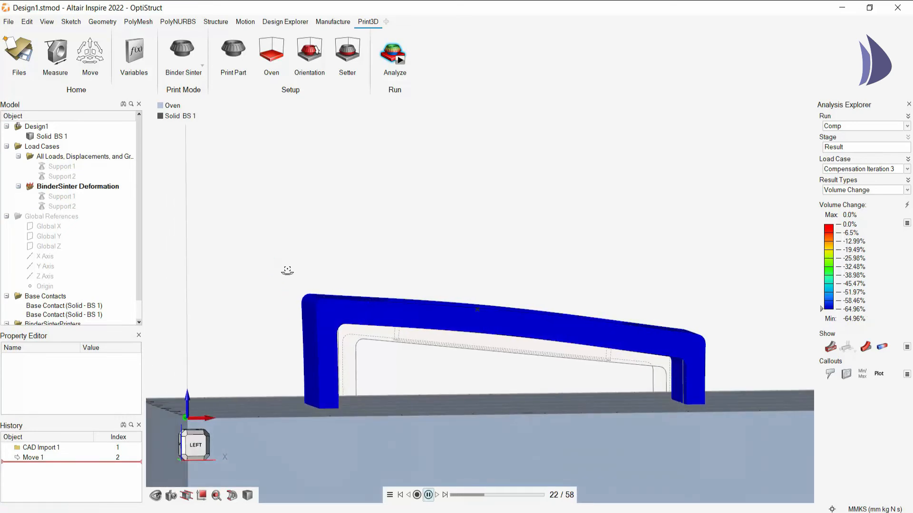
mouse_move(287, 270)
middle_mouse_down()
mouse_move(272, 284)
mouse_move(271, 273)
middle_mouse_up()
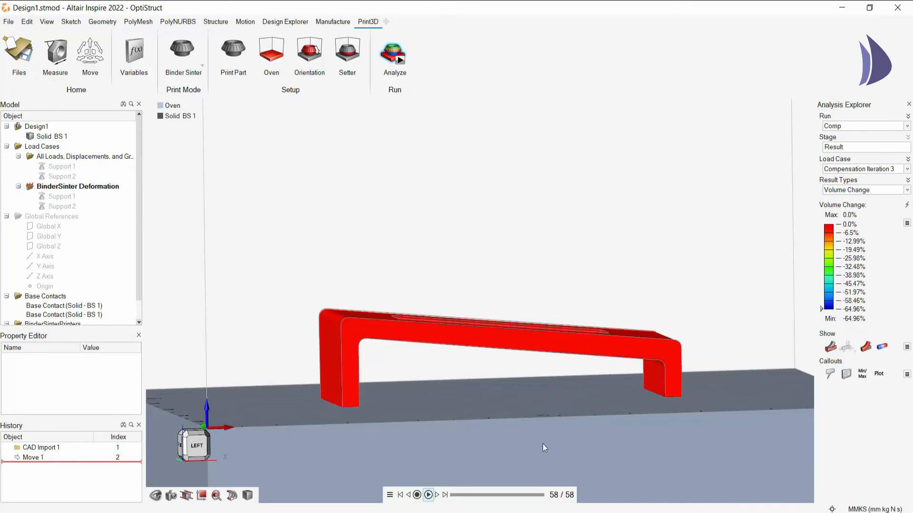
Set the animation back to frame 1 and save the compensated shape to the OneDrive Desktop folder as the STL file Design1.stl
left_click_drag(546, 495, 447, 485)
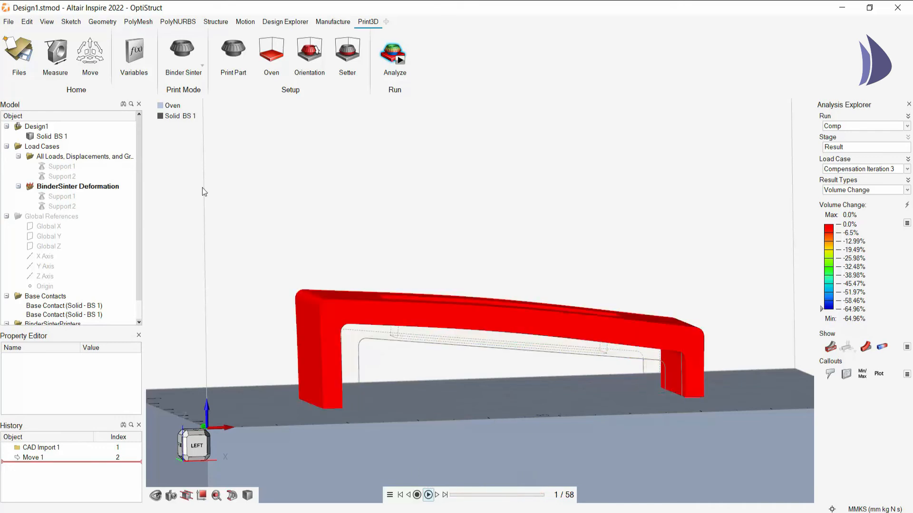
left_click(12, 36)
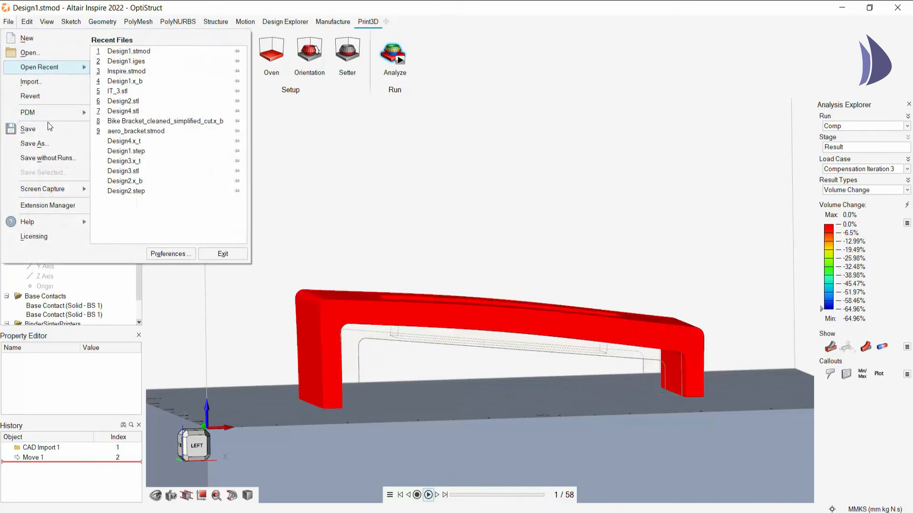
left_click(43, 142)
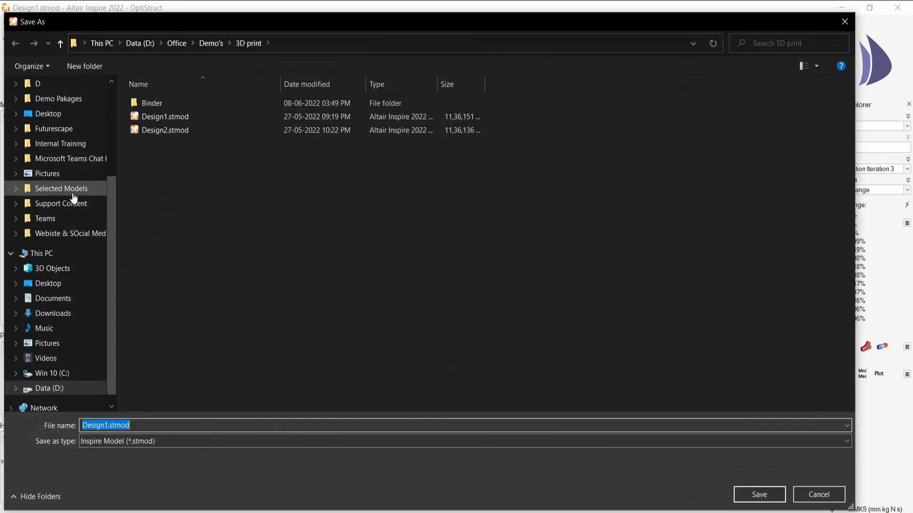
scroll(75, 196, "up", 2)
scroll(48, 222, "up", 1)
left_click(48, 229)
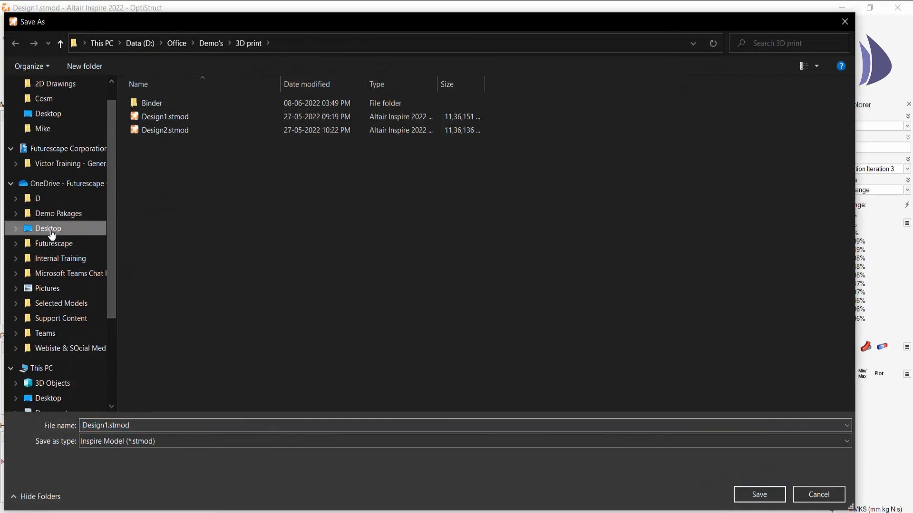
left_click(194, 441)
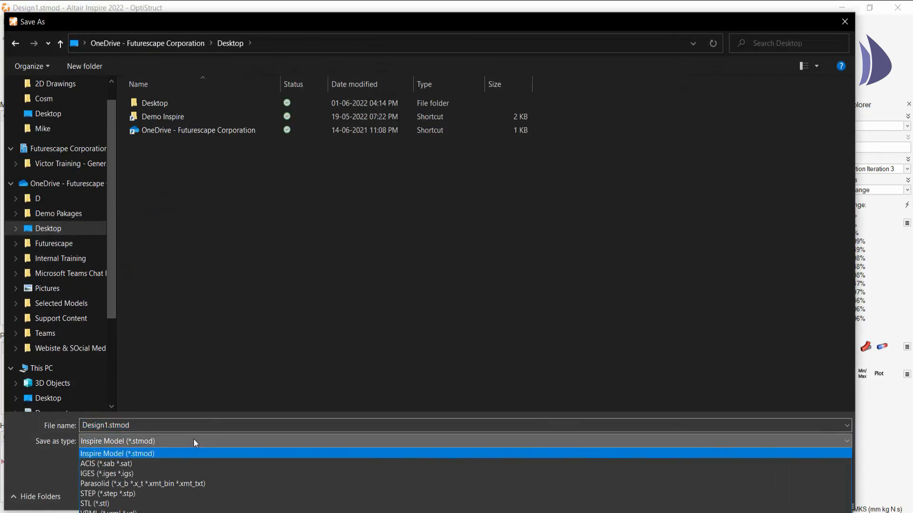
left_click(180, 503)
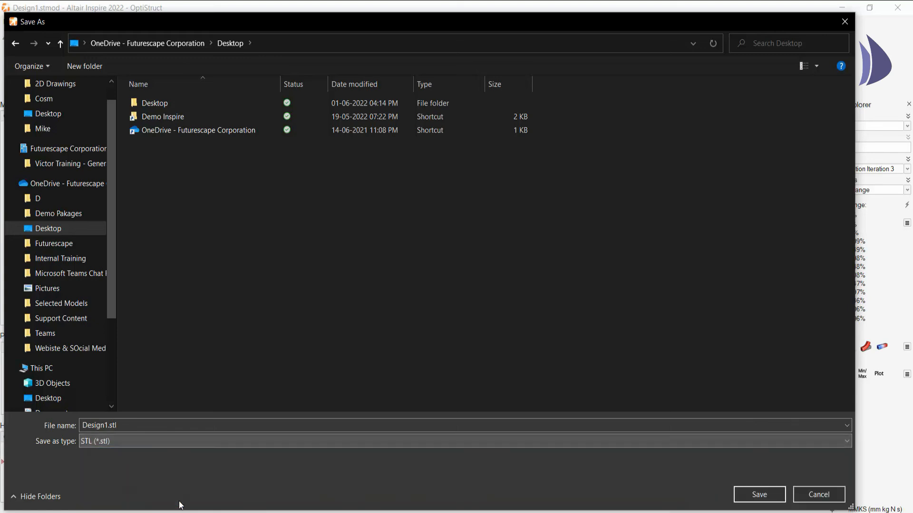
left_click(758, 495)
In the Design1.iges window, close the analysis settings without running and try importing Design1.stl from the desktop
left_click(91, 512)
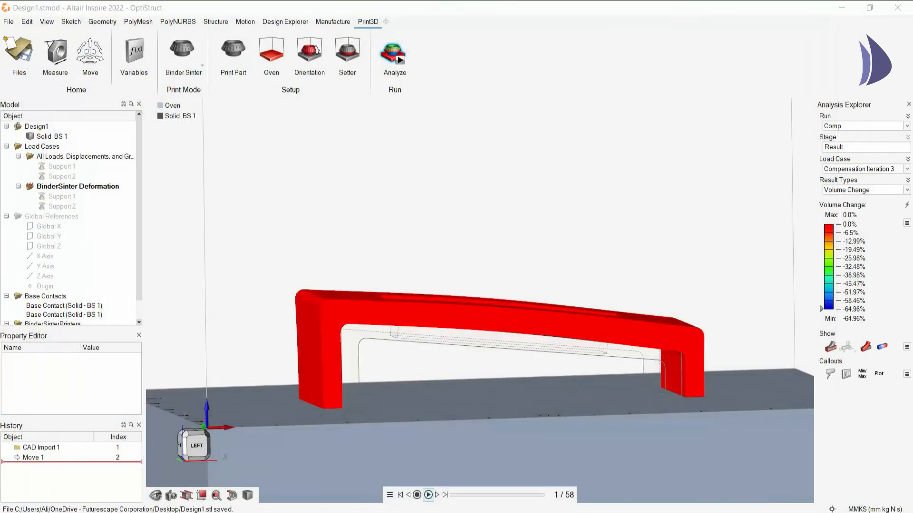
left_click(158, 481)
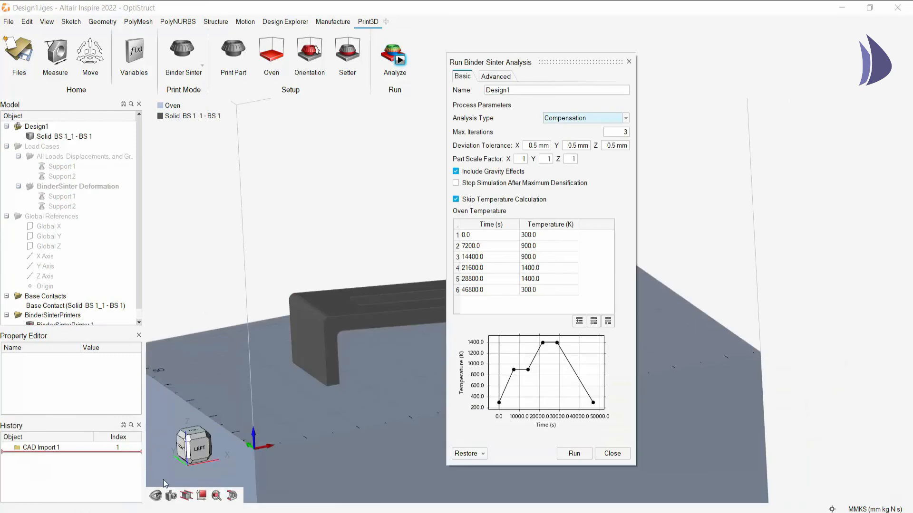
left_click(622, 453)
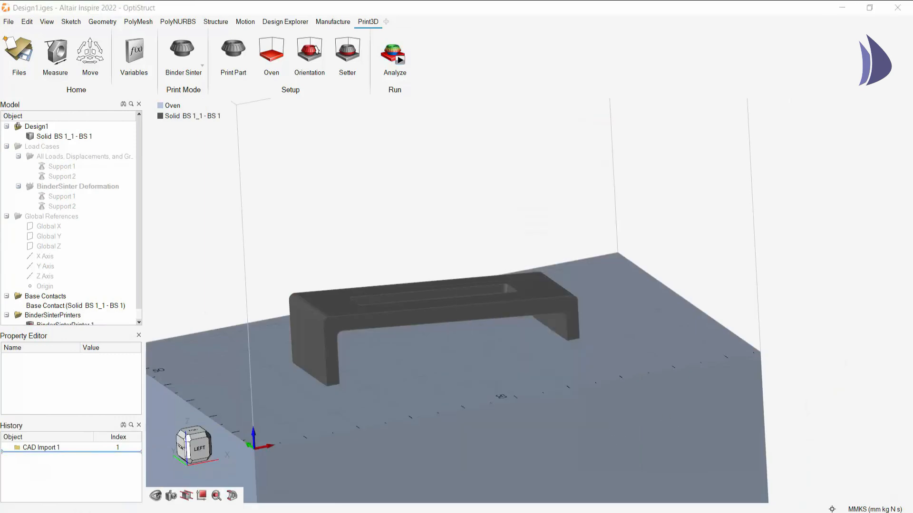
left_click_drag(0, 285, 424, 176)
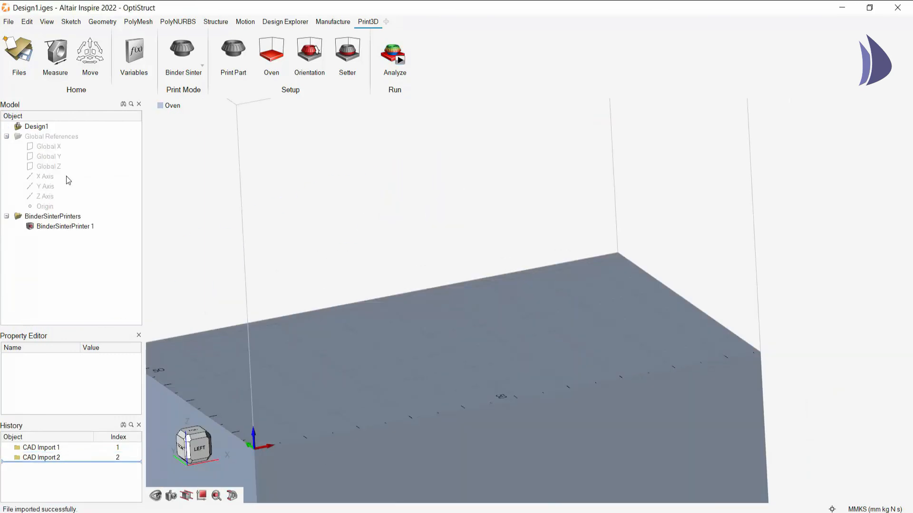
Start a new model and import the exported Design1.stl file into it from the desktop
left_click(9, 22)
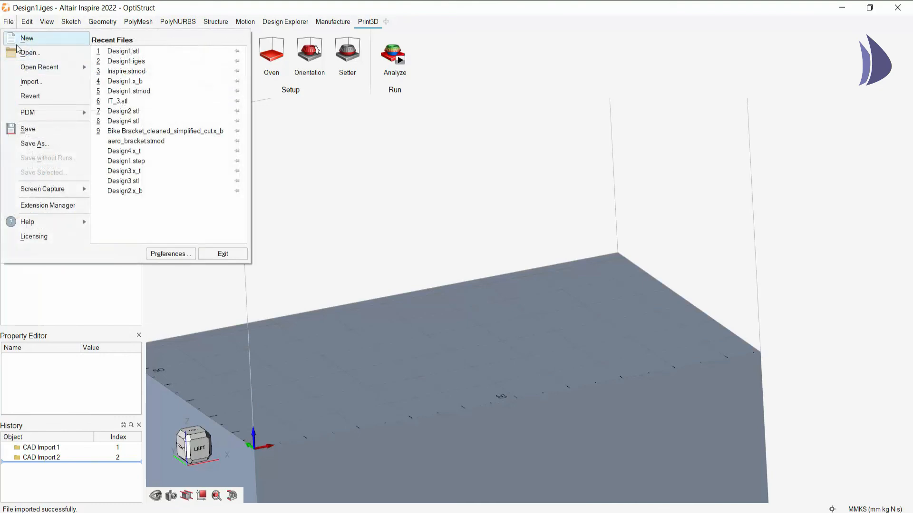
left_click(24, 39)
left_click(121, 106)
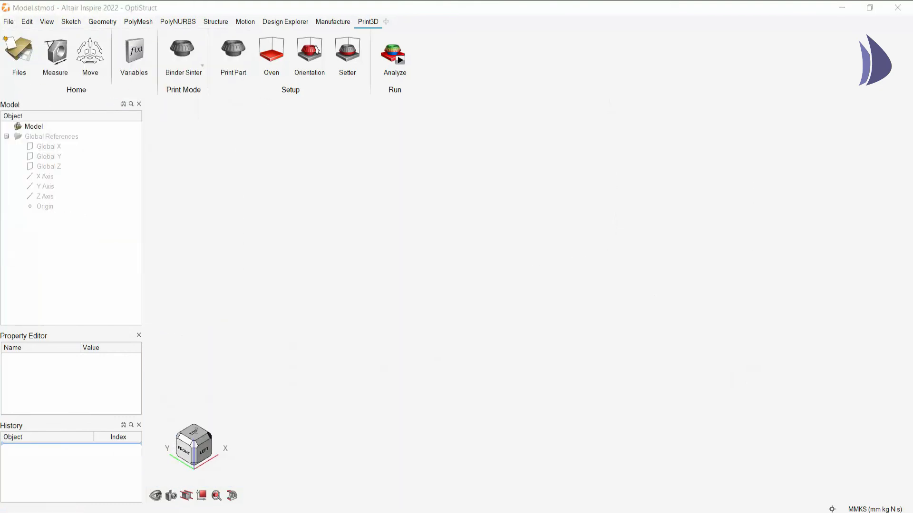
left_click_drag(213, 235, 692, 236)
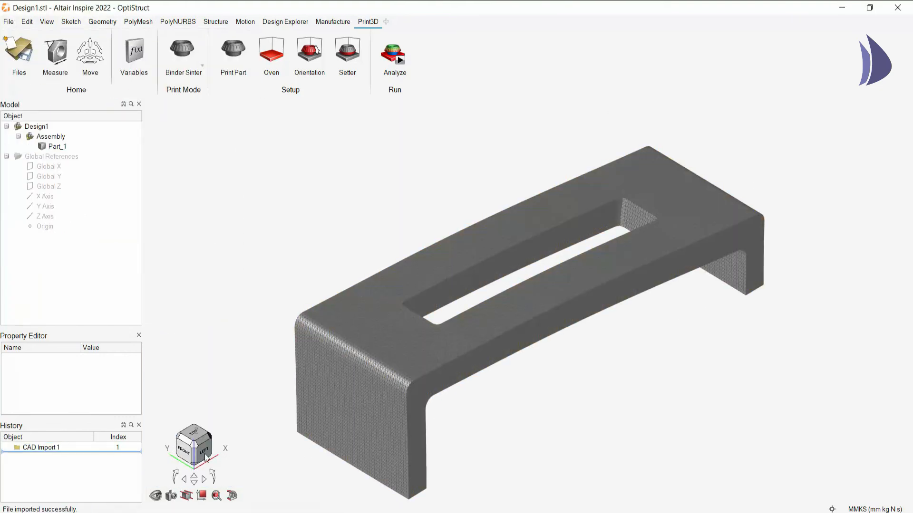
Examine the imported compensated bracket in the left view, fitted to the window, and from other angles
left_click(205, 456)
key("f")
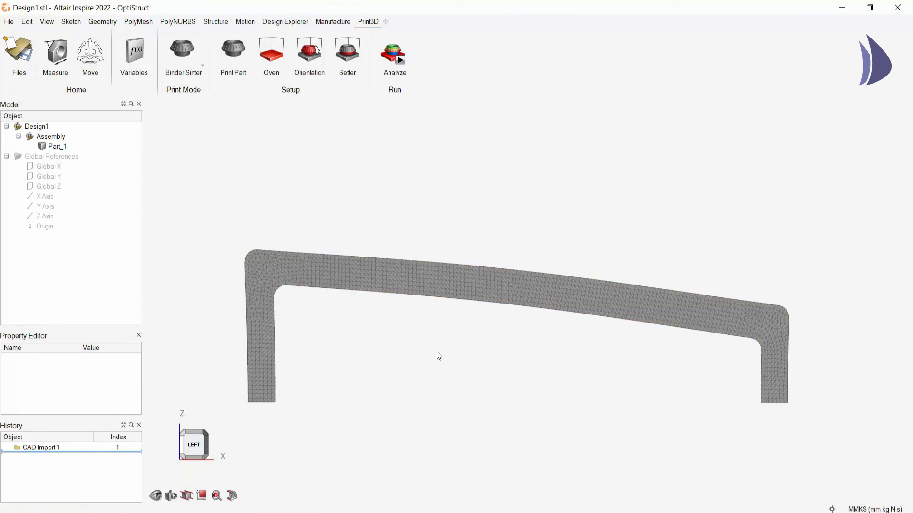
right_click_drag(436, 355, 301, 210)
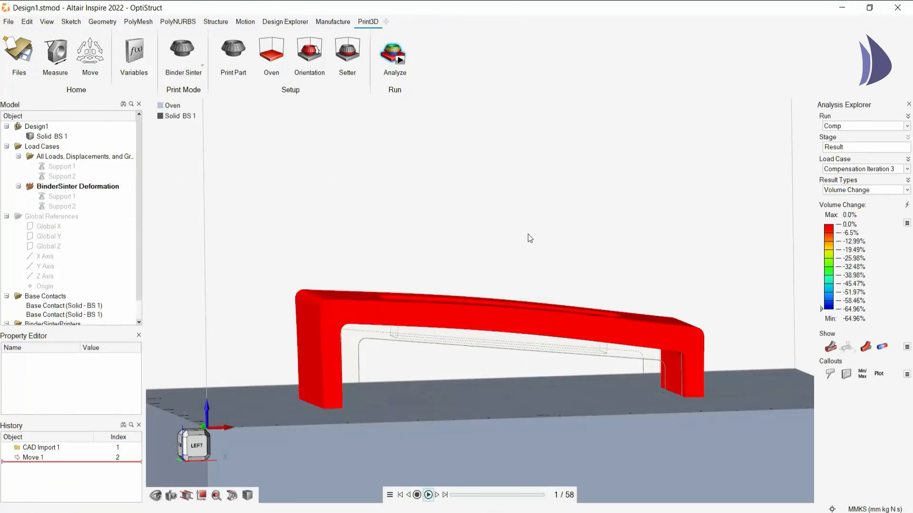
Inspect the compensated shape at frame 1 against its original outline in the Design1.stmod window
scroll(453, 265, "up", 2)
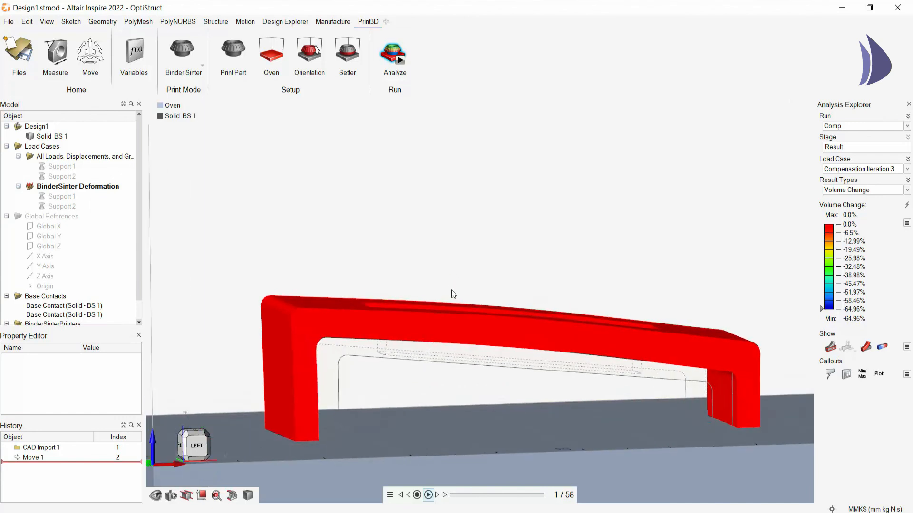
scroll(452, 294, "down", 3)
right_click_drag(450, 299, 430, 250)
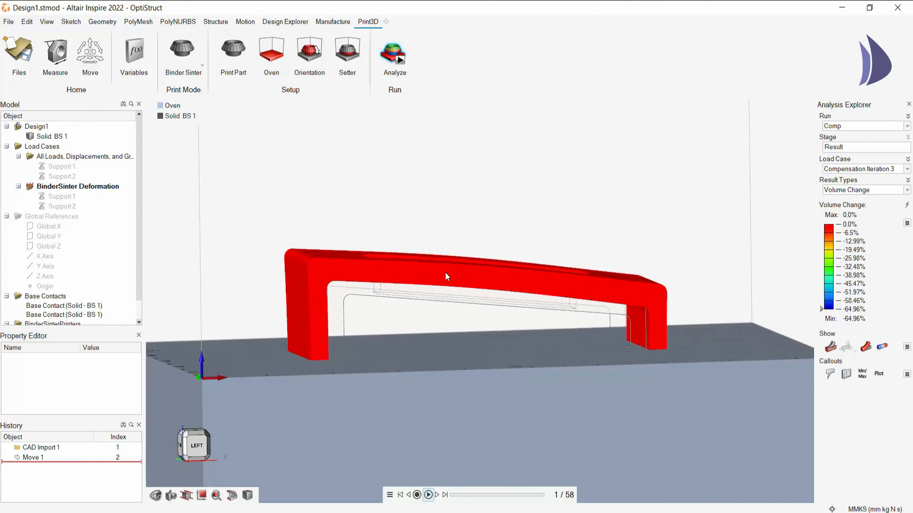